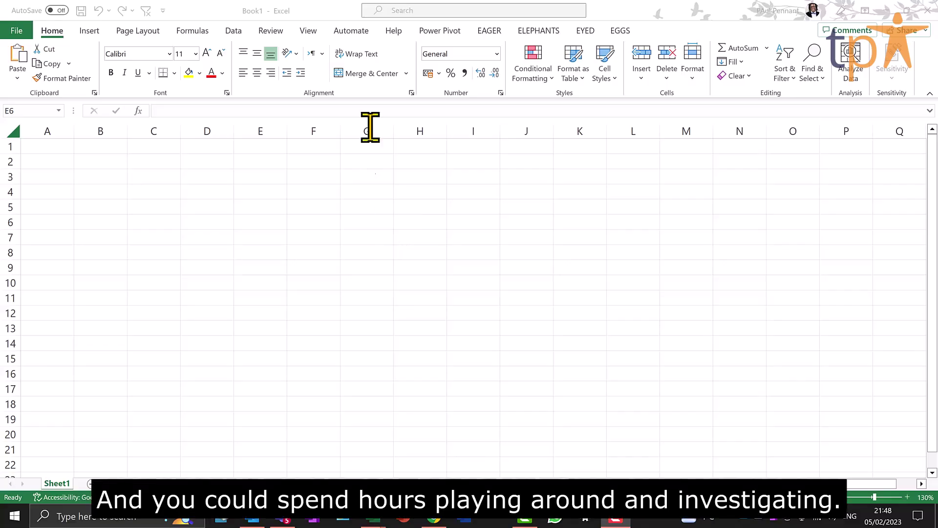
Open Excel's File > New page listing workbook templates beside the blank workbook option.
left_click(316, 211)
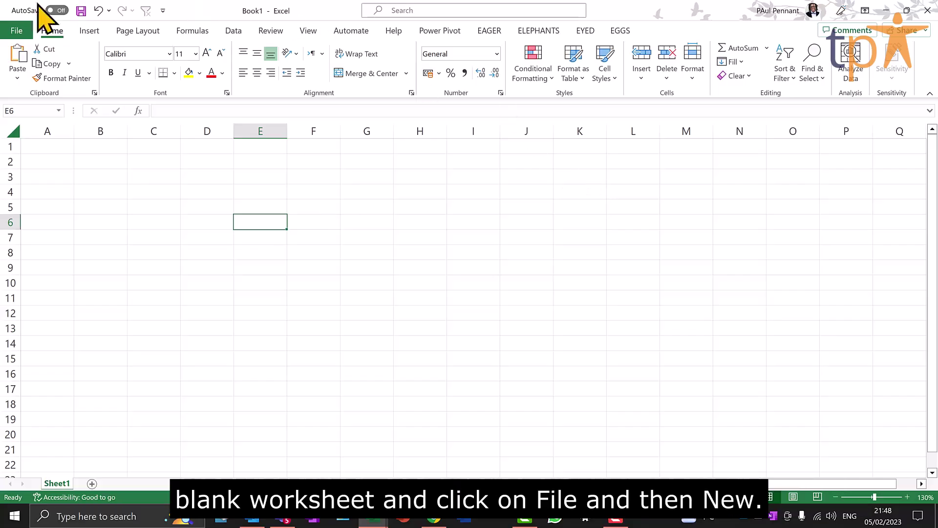
left_click(14, 33)
Search Business templates and create a workbook from 'Monthly company budget'.
left_click(33, 88)
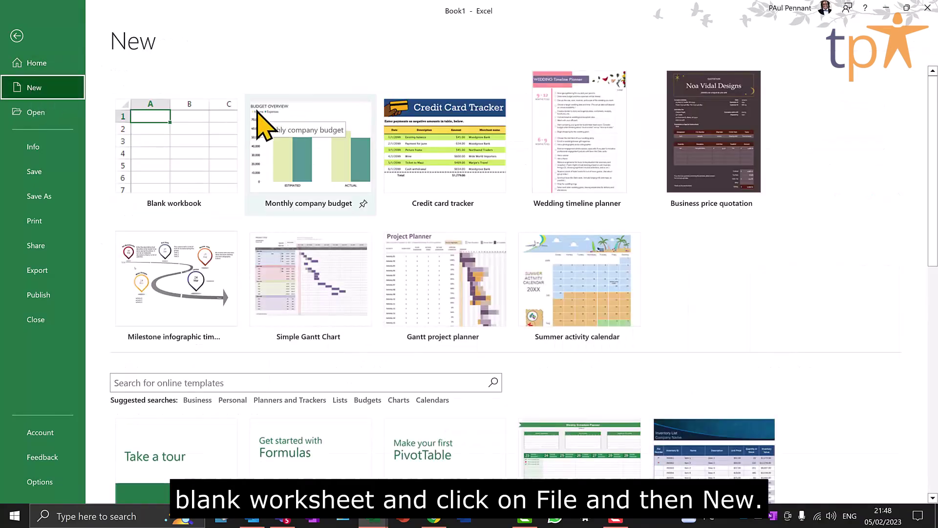
scroll(349, 426, "down", 3)
scroll(348, 427, "down", 2)
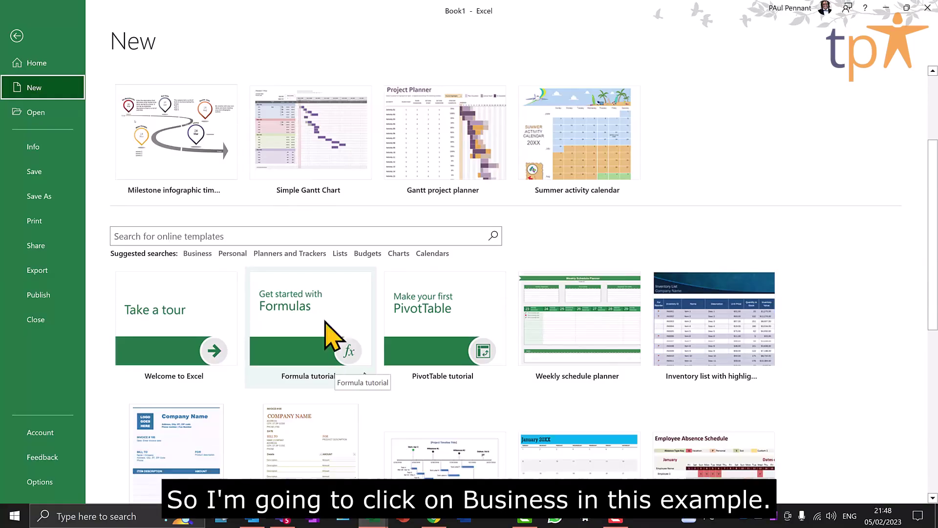
left_click(196, 255)
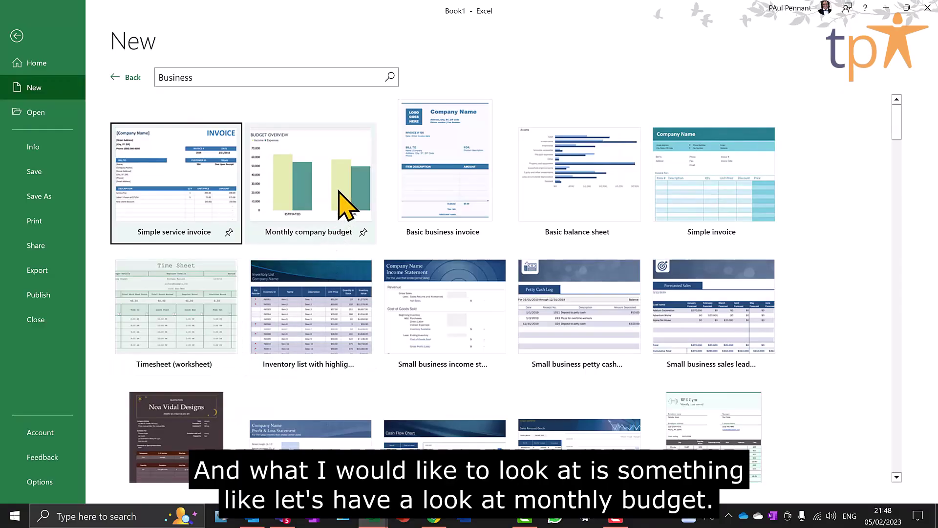
scroll(359, 251, "down", 1)
scroll(359, 252, "up", 1)
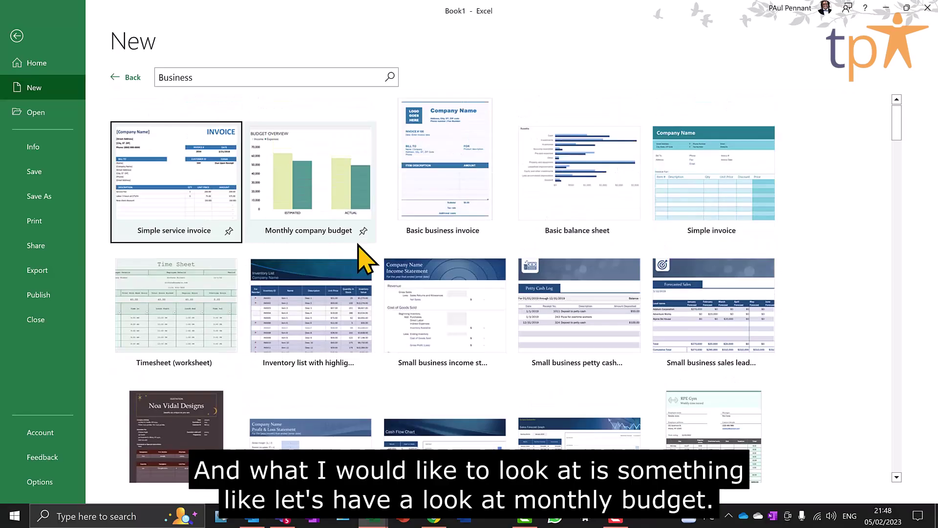
left_click(337, 191)
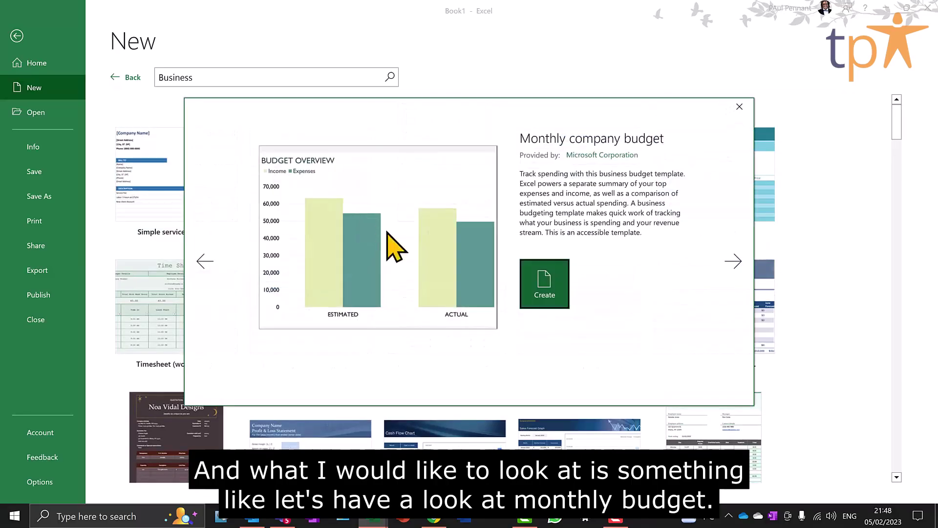
left_click(565, 299)
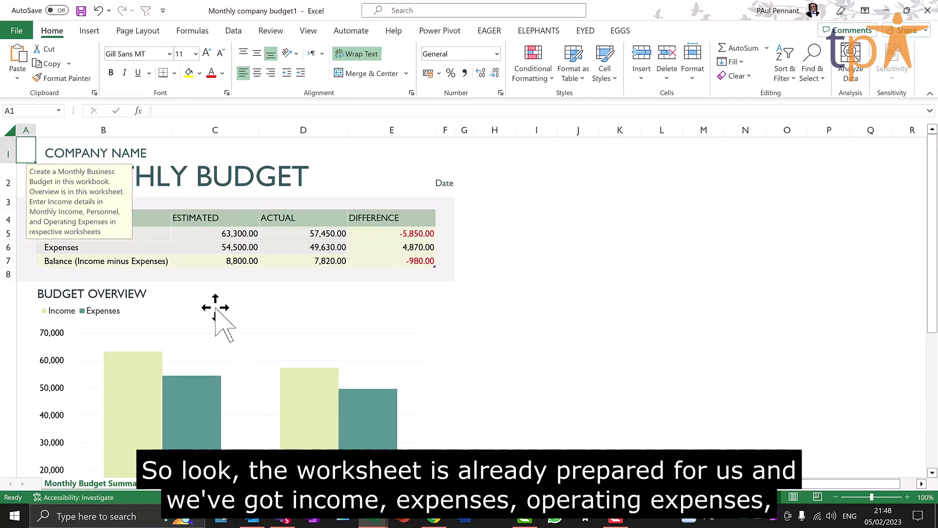
scroll(215, 308, "up", 2)
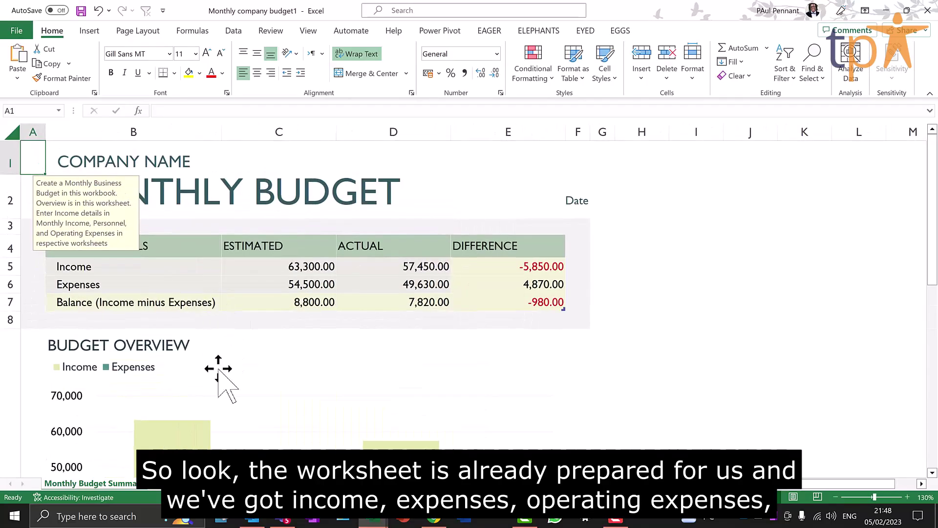
key("ctrl+Page_Down")
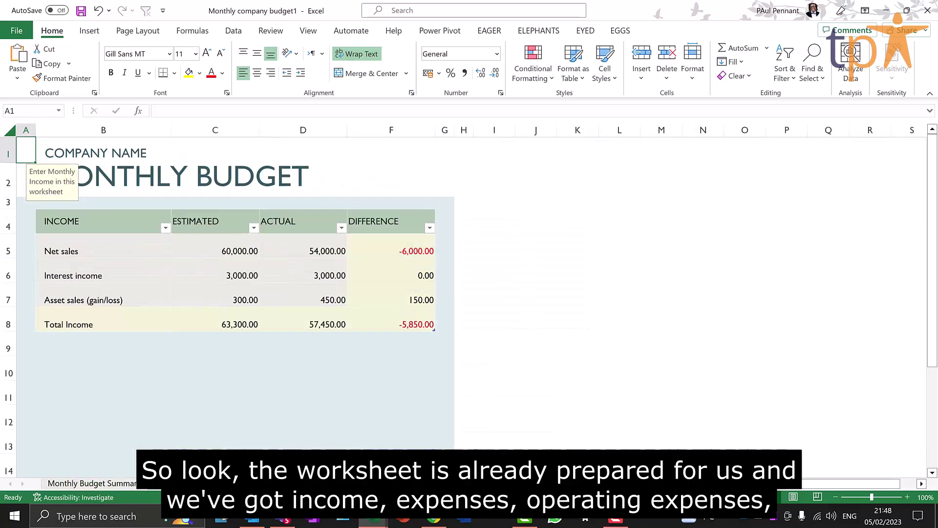
key("ctrl+Page_Down")
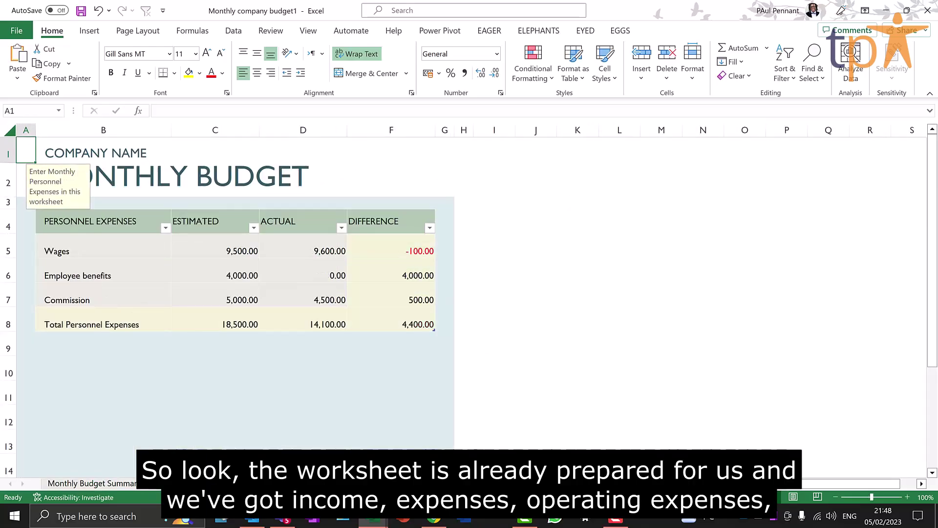
key("ctrl+Page_Down")
key("ctrl+Page_Up")
key("ctrl+Page_Up")
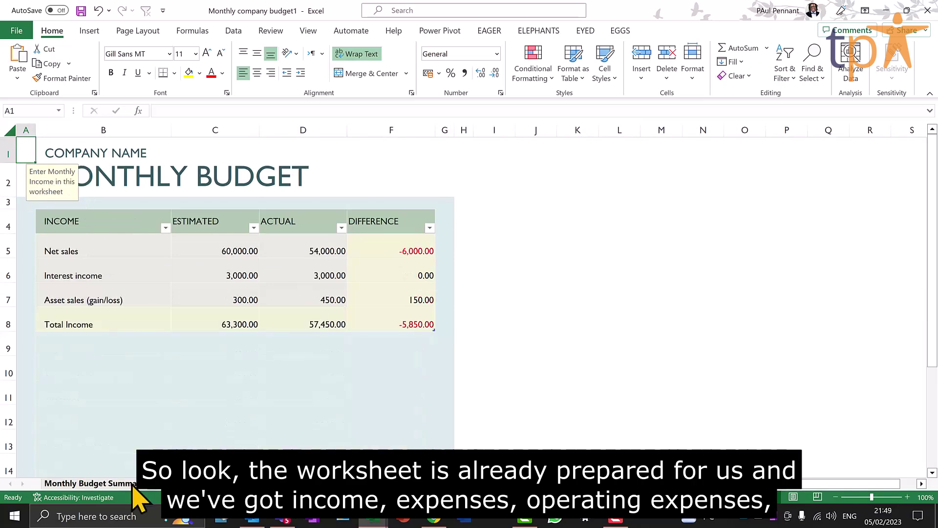
key("ctrl+Page_Up")
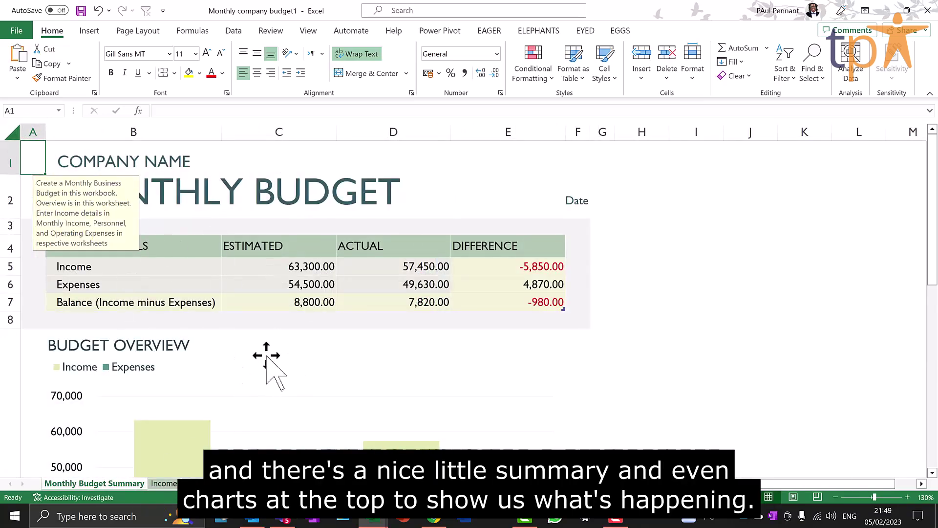
scroll(269, 361, "down", 3)
scroll(244, 369, "down", 2)
scroll(237, 319, "down", 2)
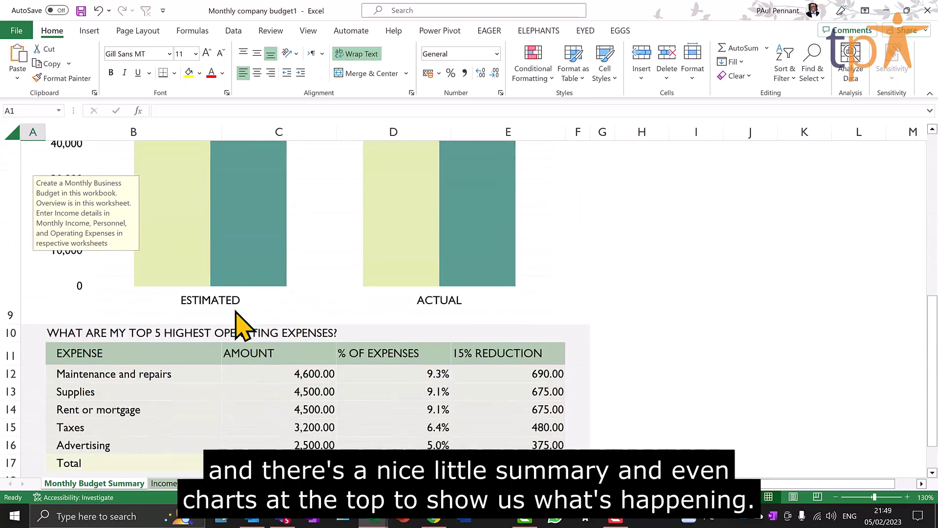
scroll(243, 325, "down", 1)
scroll(235, 310, "down", 1)
scroll(234, 311, "up", 1)
scroll(234, 312, "up", 2)
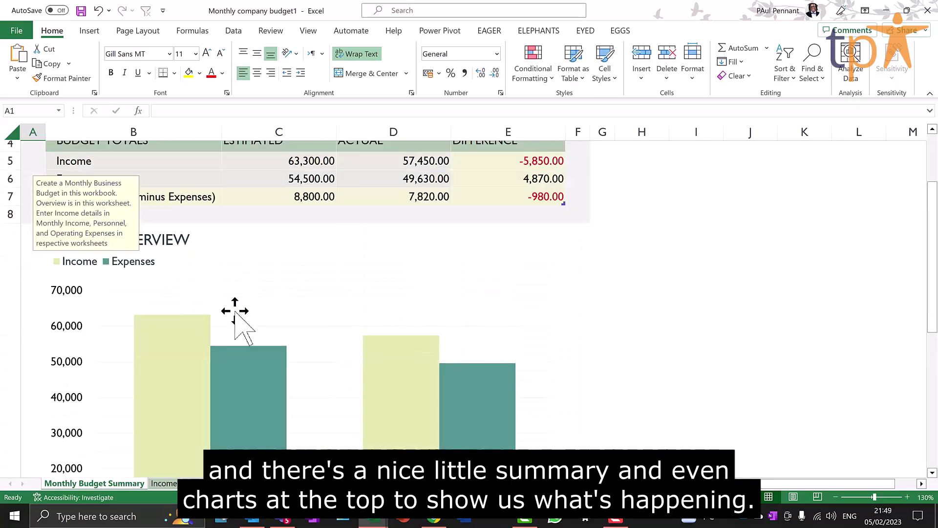
scroll(235, 317, "up", 1)
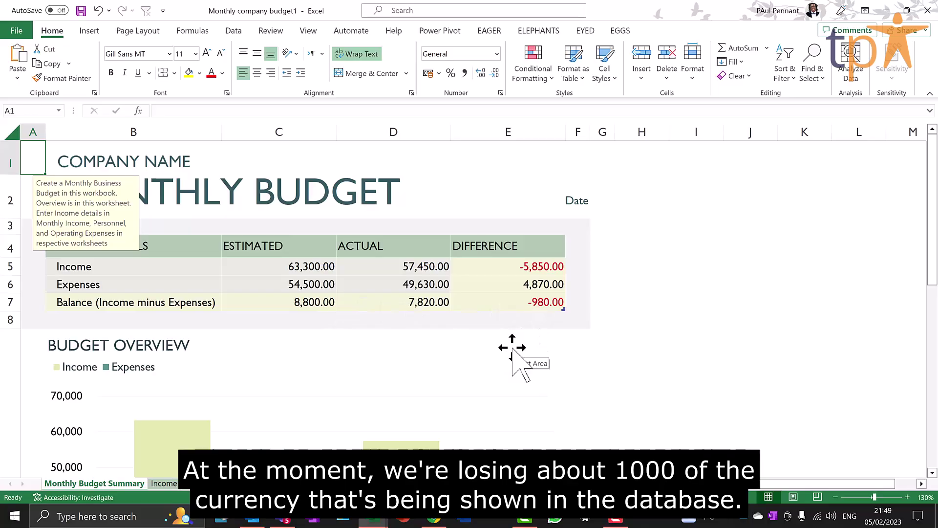
Set the Income sheet's actual interest income (D6) to 4,000, then review the budget summary.
left_click(163, 483)
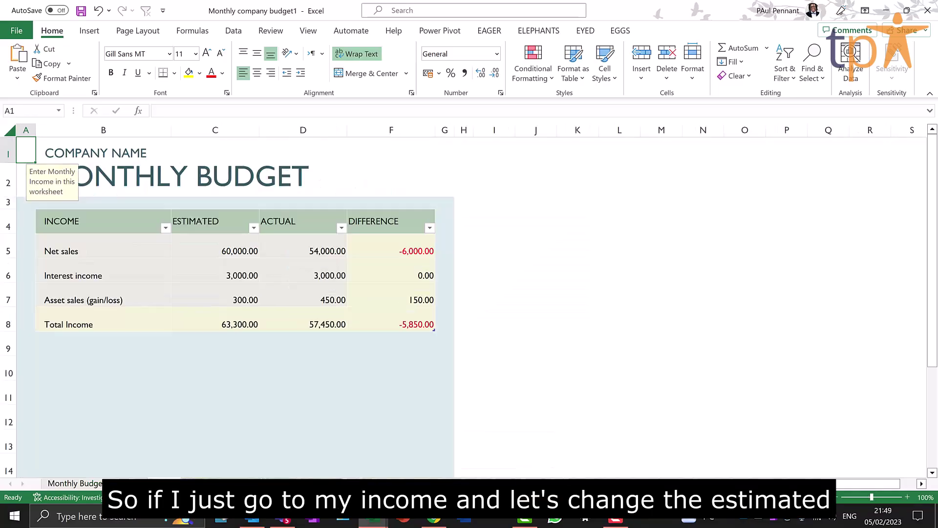
left_click(308, 277)
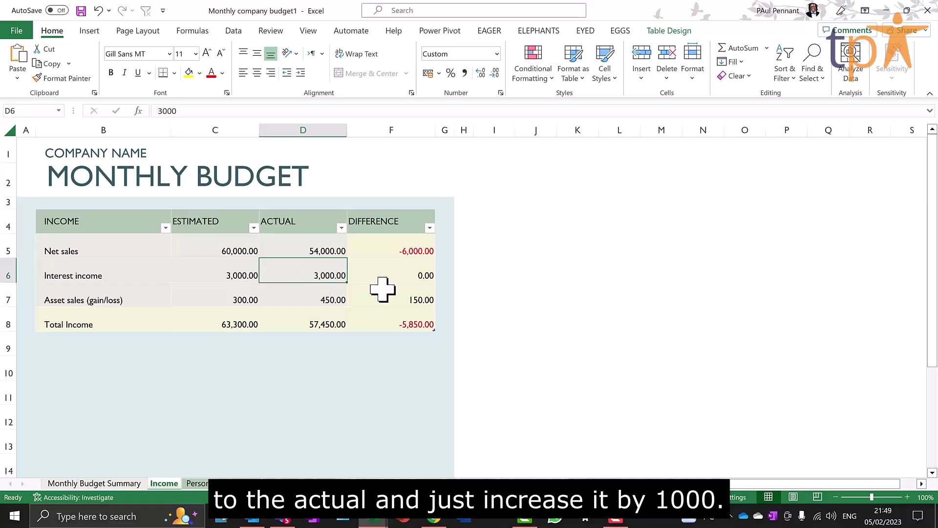
type("4")
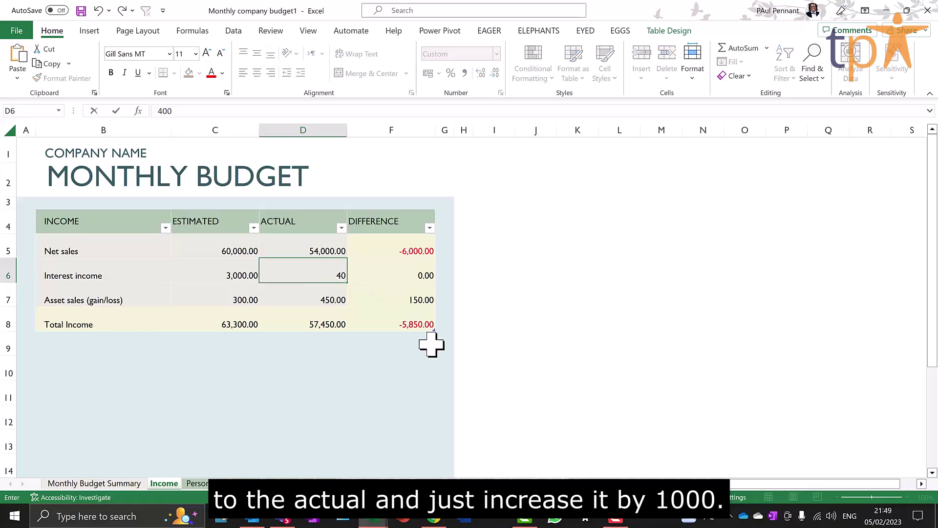
type("0")
key("Return")
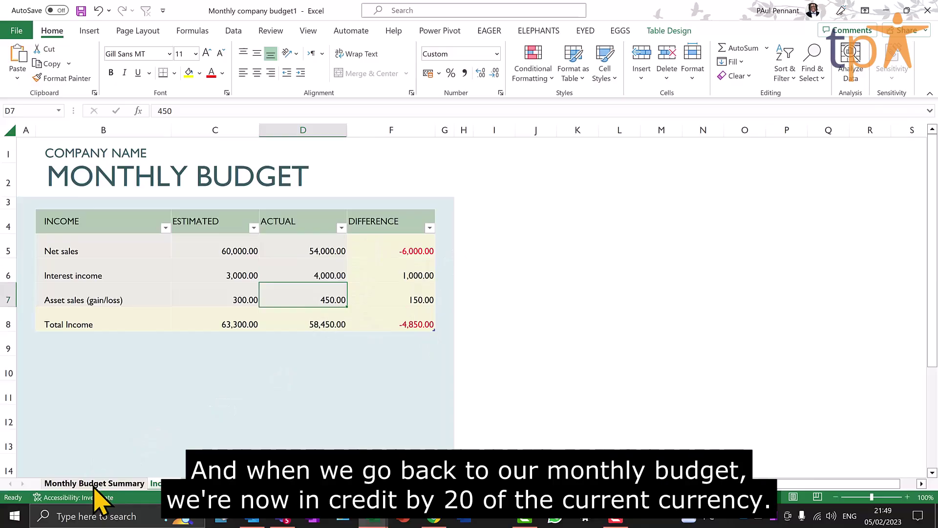
left_click(94, 484)
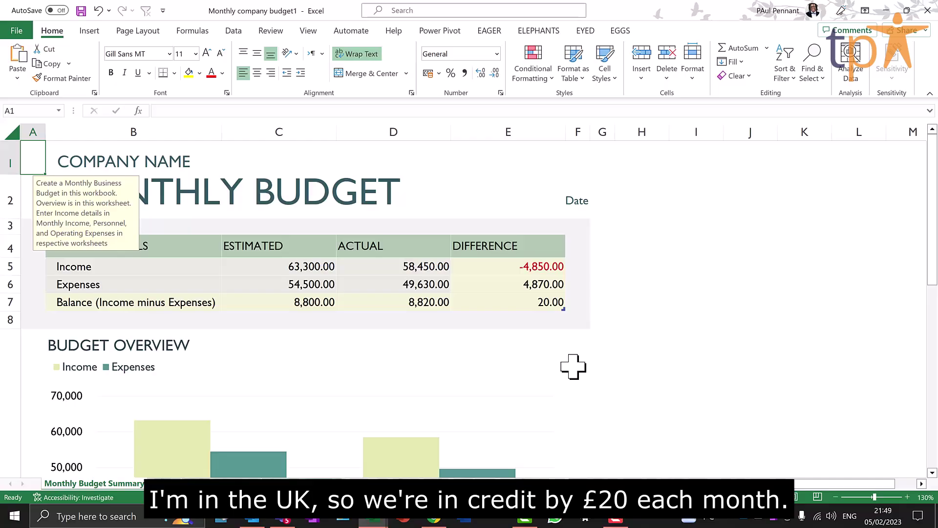
Search Charts templates and create a workbook from 'Milestone infographic timeline'.
left_click(24, 37)
left_click(55, 94)
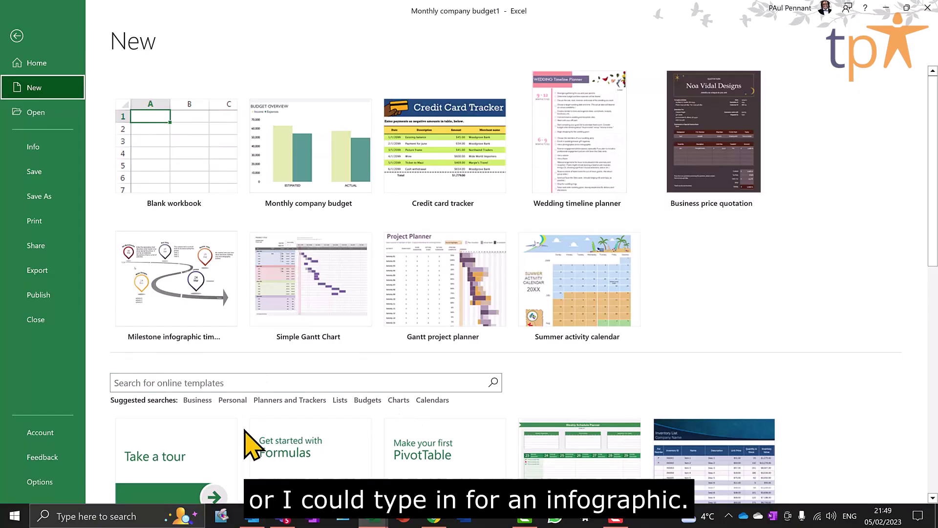
left_click(399, 400)
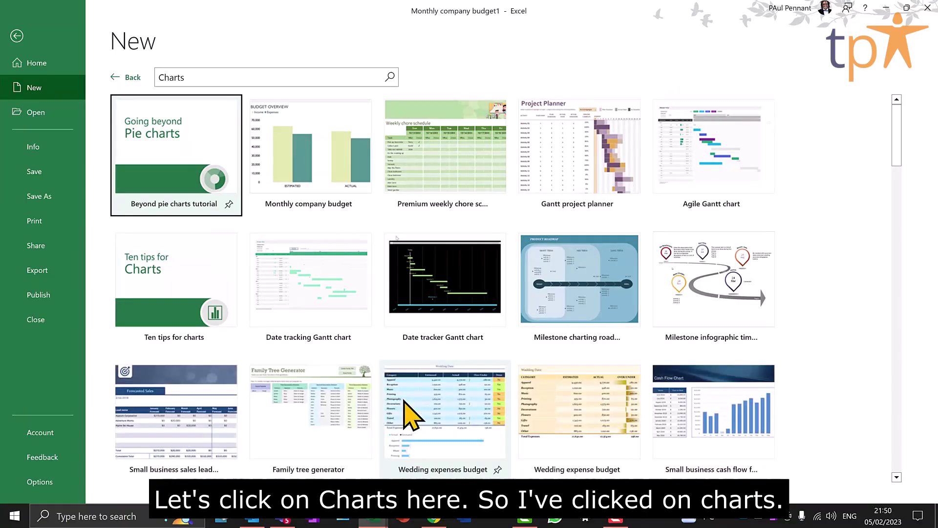
scroll(471, 377, "down", 3)
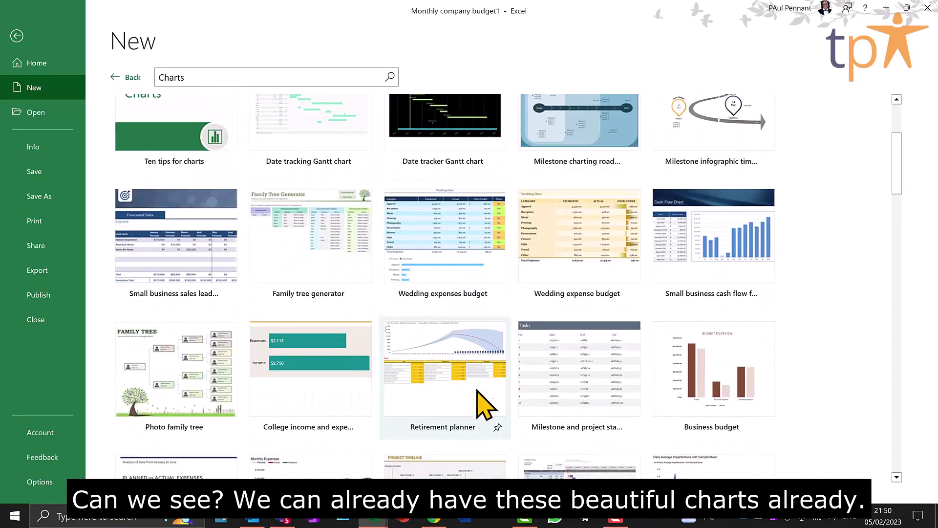
scroll(368, 349, "up", 3)
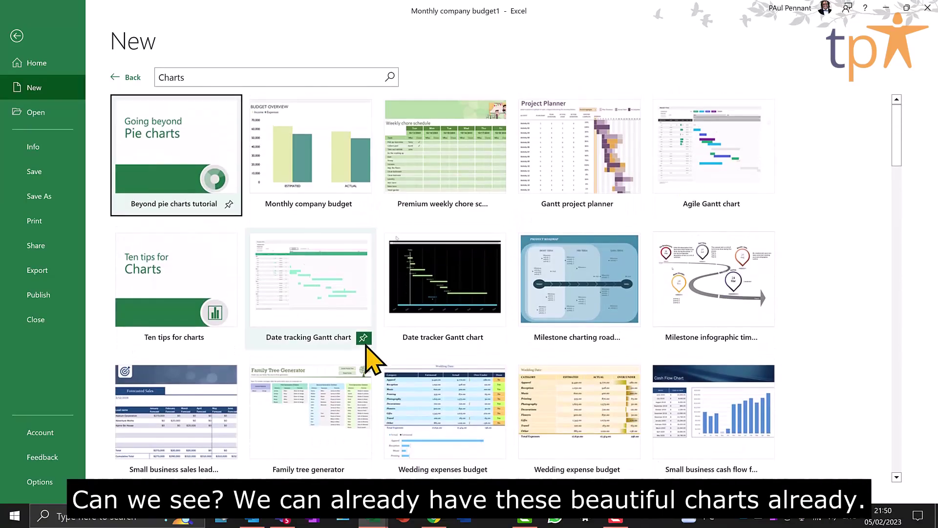
left_click(721, 294)
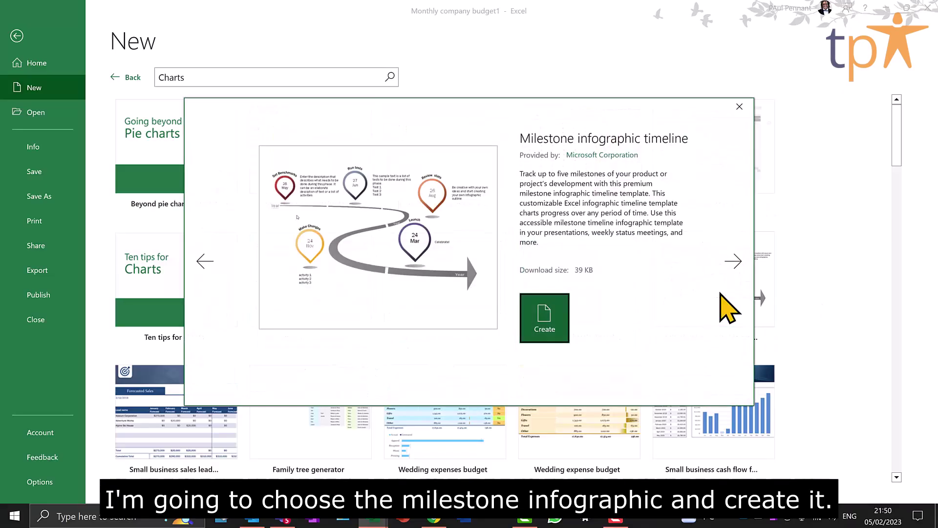
left_click(545, 320)
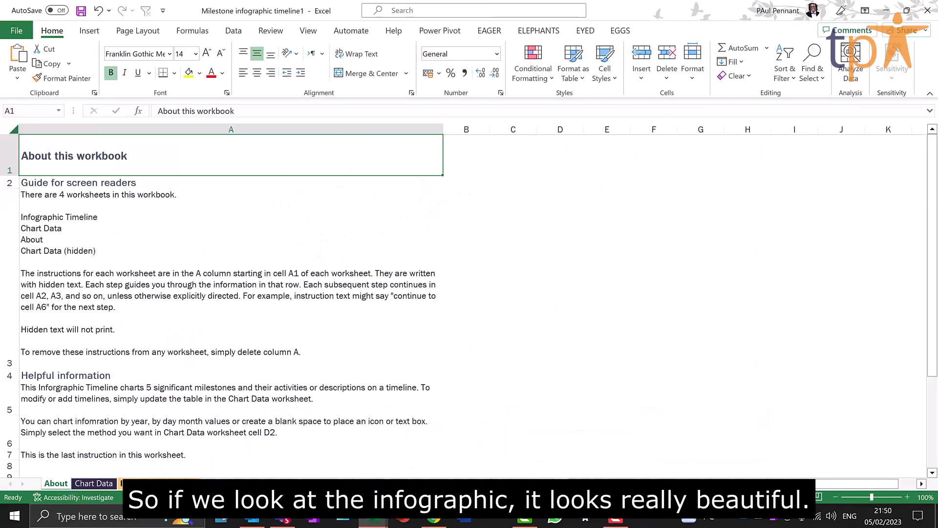
Switch to the Infographic Timeline sheet with its five milestone pins.
left_click(156, 484)
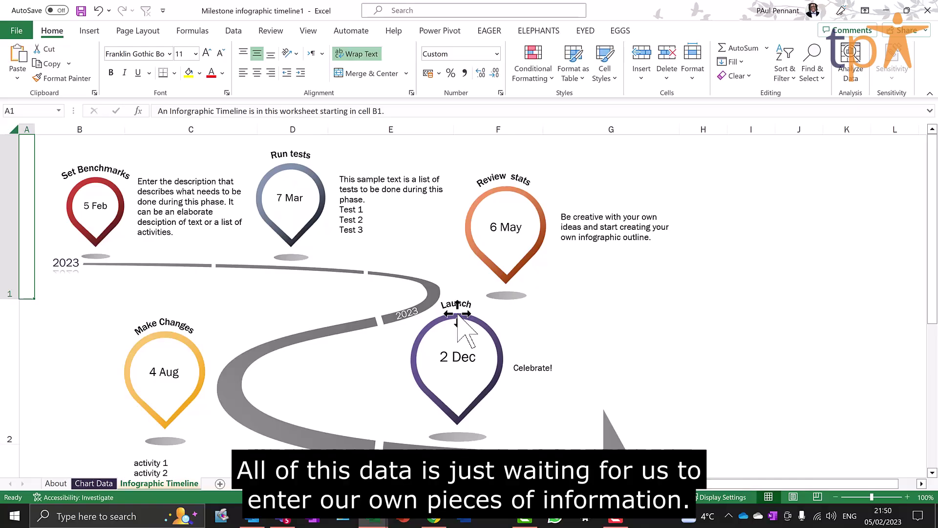
Change Chart Data cell C4 from 'Set Benchmarks' to 'Water House Park' and view the timeline.
left_click(94, 488)
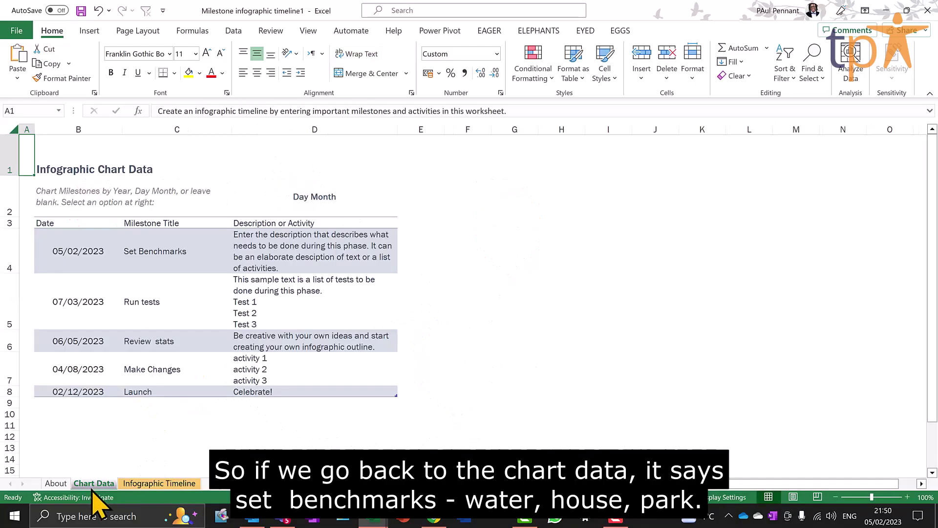
left_click(173, 251)
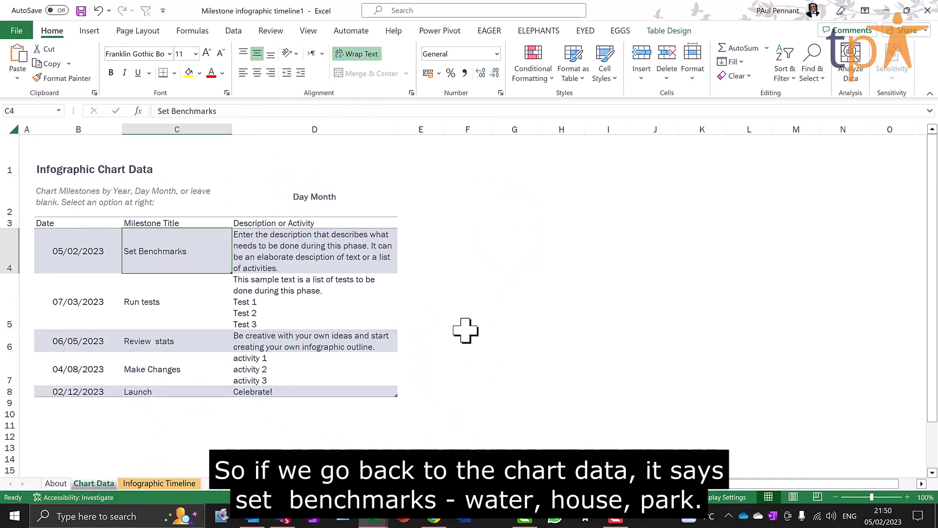
type("Water House Park")
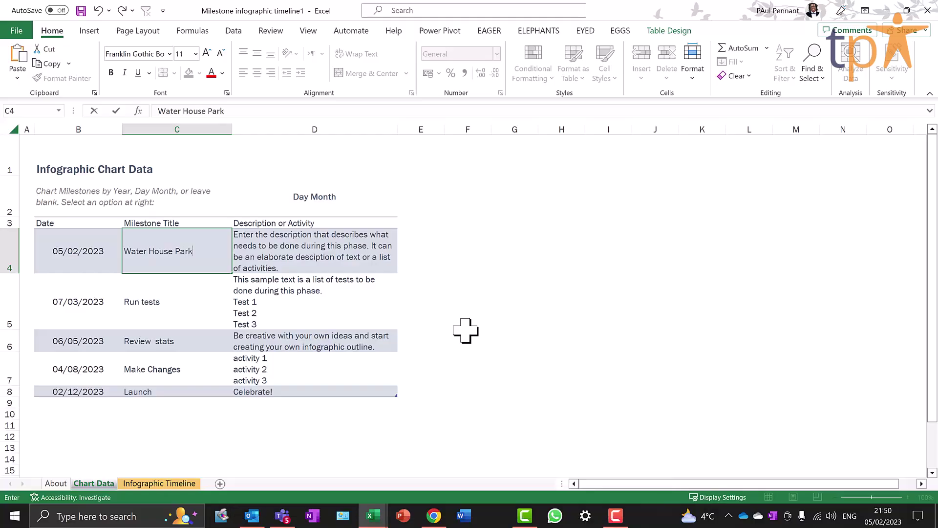
key("Return")
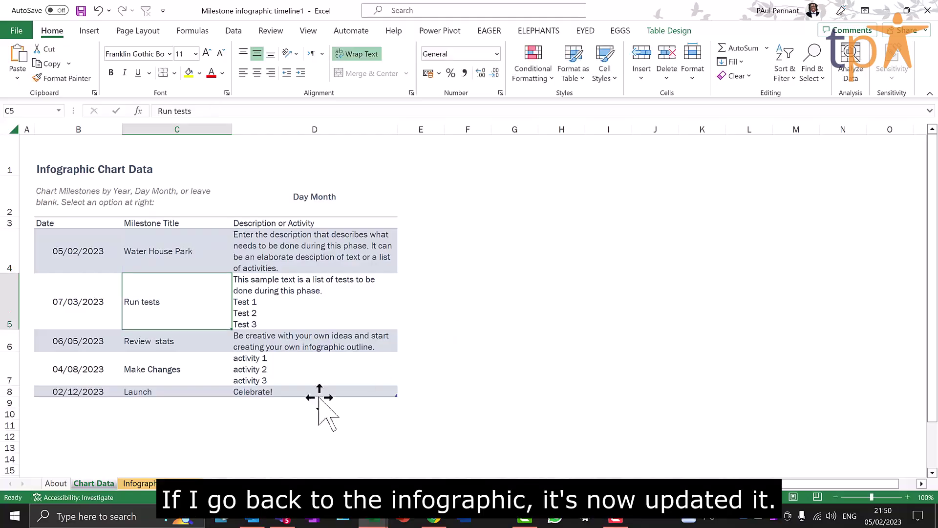
left_click(152, 485)
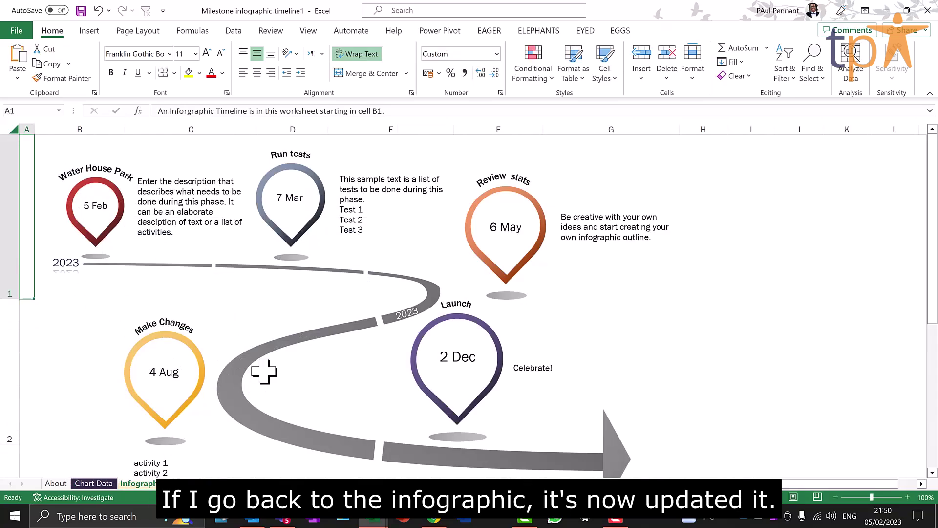
Fill the curved grey timeline road shape with pink via Shape Fill.
scroll(264, 371, "down", 1)
scroll(264, 371, "down", 1)
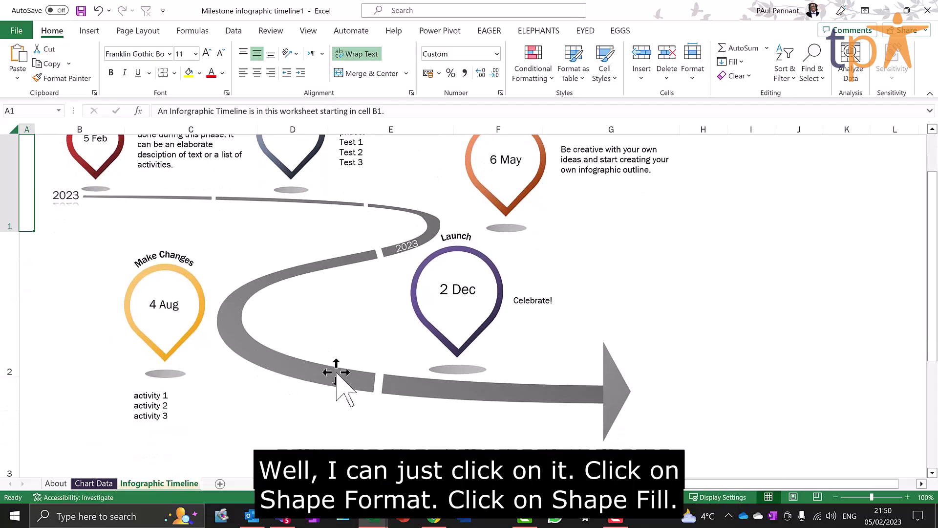
left_click(263, 372)
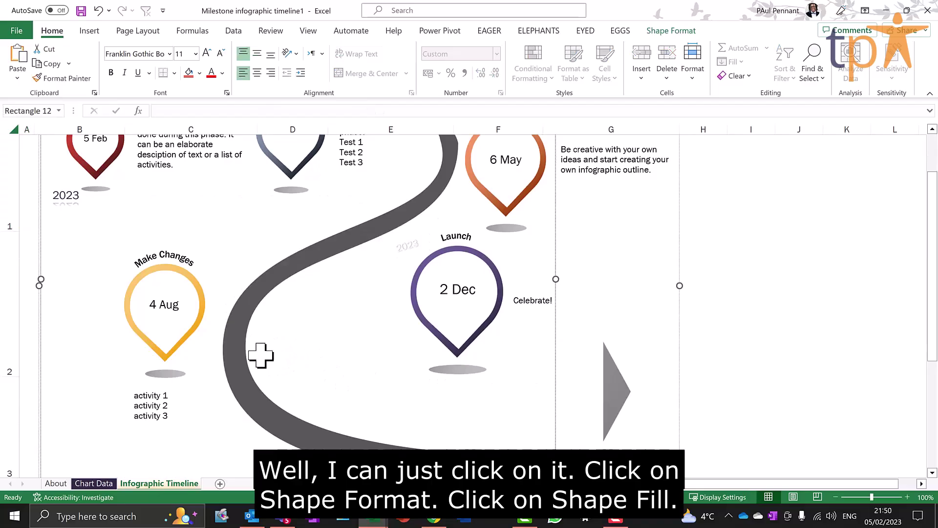
left_click(679, 32)
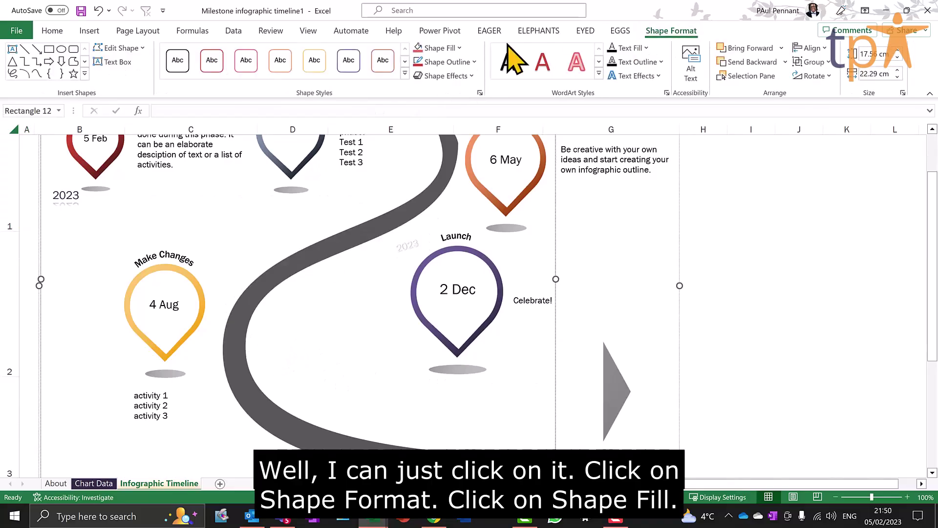
left_click(425, 49)
left_click(765, 371)
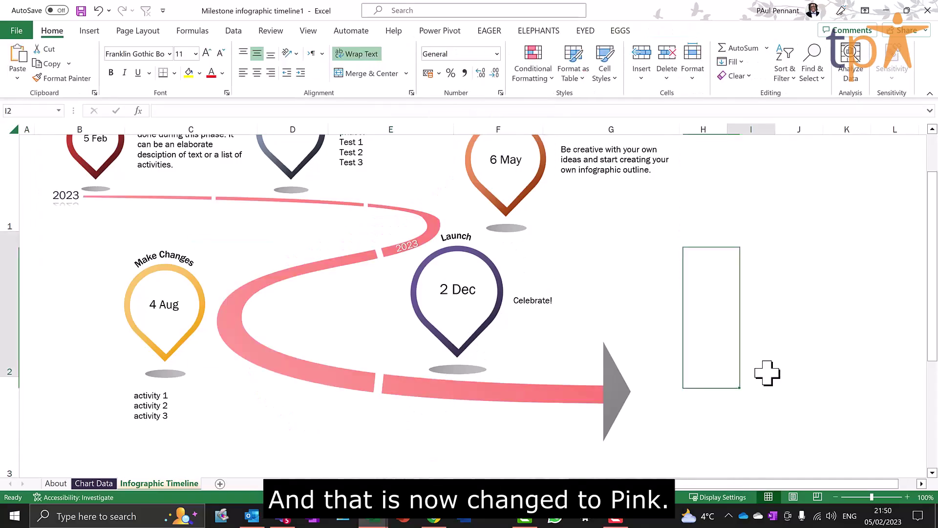
left_click(613, 391)
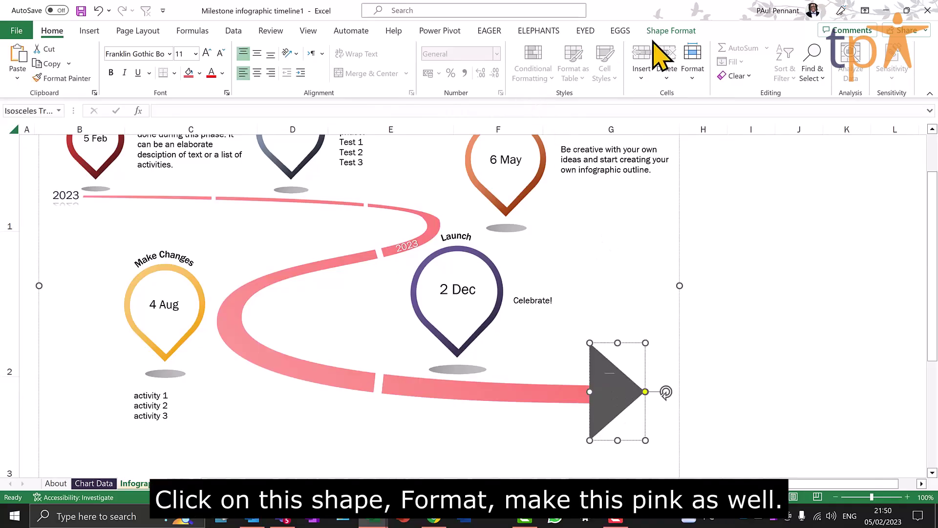
Fill the triangle arrowhead with pink via Shape Fill, then deselect the graphic.
left_click(669, 32)
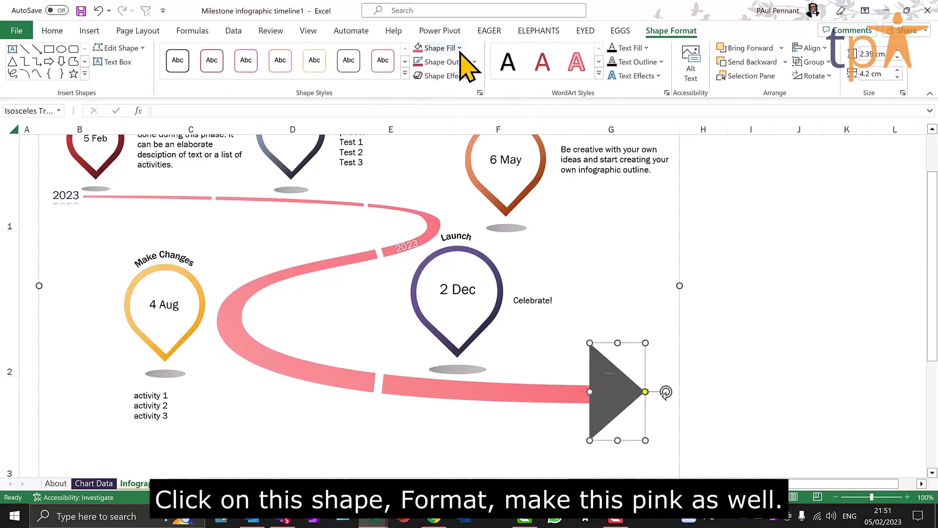
left_click(425, 49)
left_click(501, 328)
scroll(501, 328, "down", 3, "ctrl")
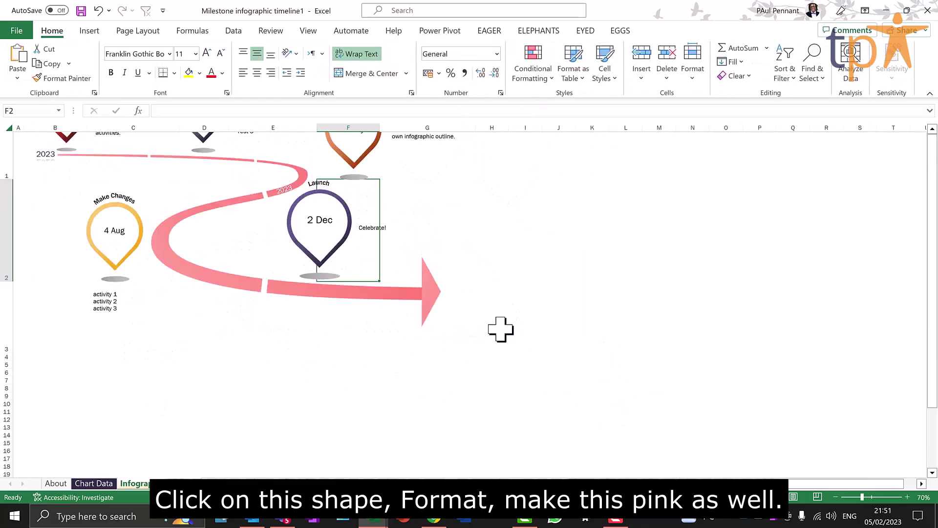
left_click(274, 324)
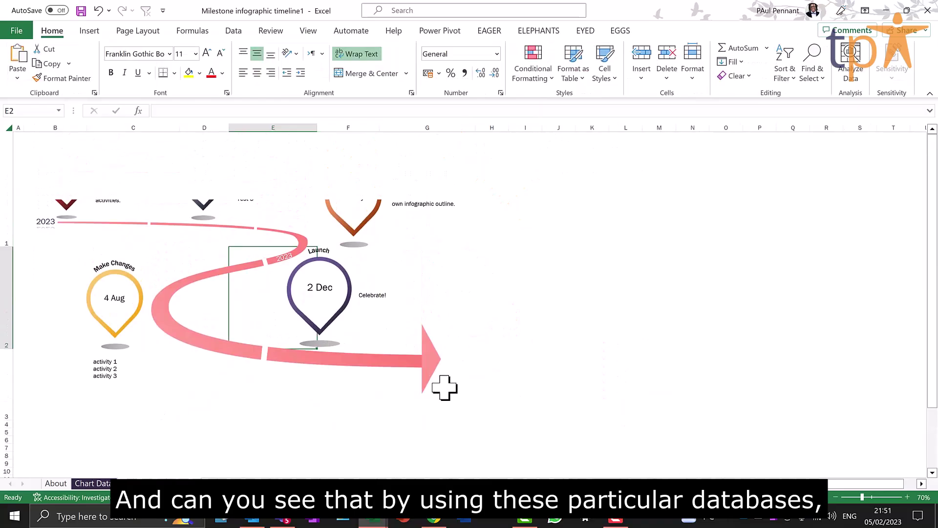
Switch to the About sheet with the workbook's instructions.
left_click(57, 484)
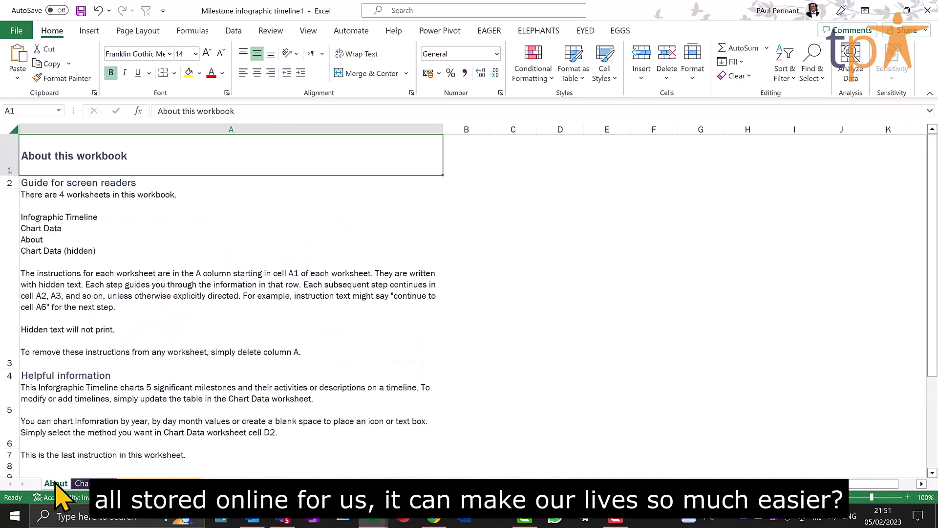